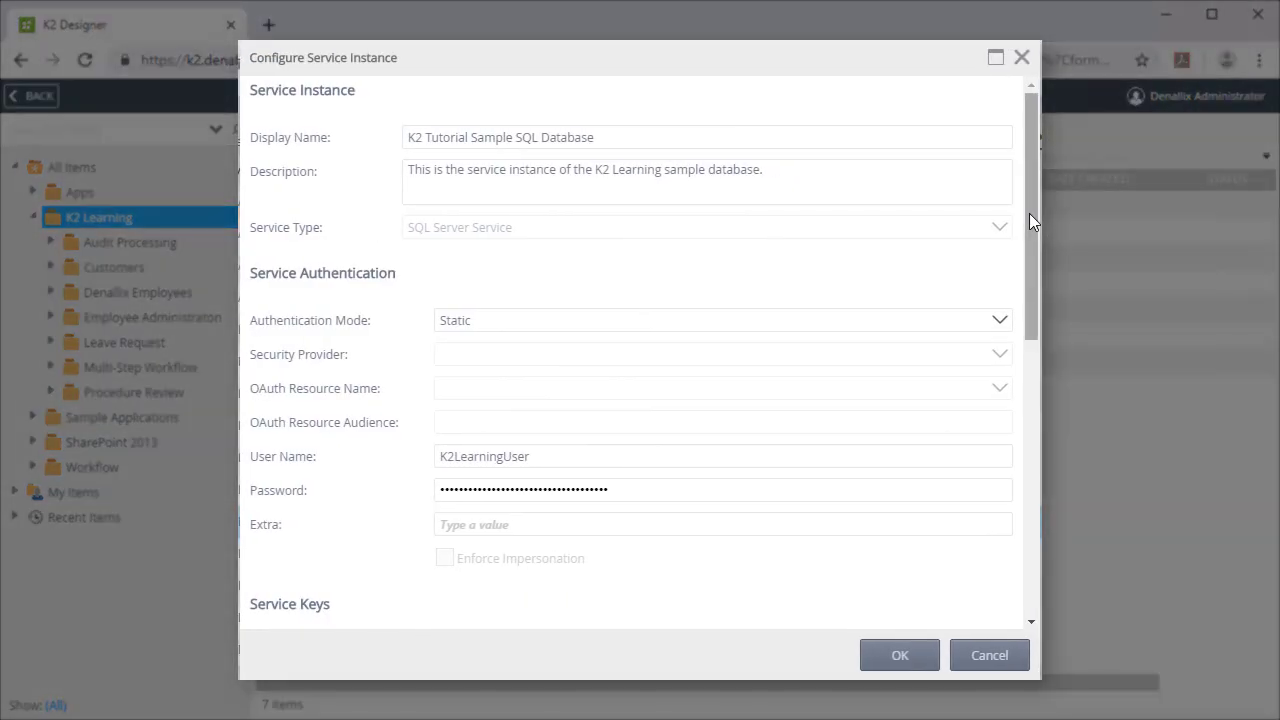
# Step: Scroll the Configure Service Instance dialog down to its Service Keys section
pyautogui.moveTo(1029, 213); pyautogui.dragTo(1024, 496)
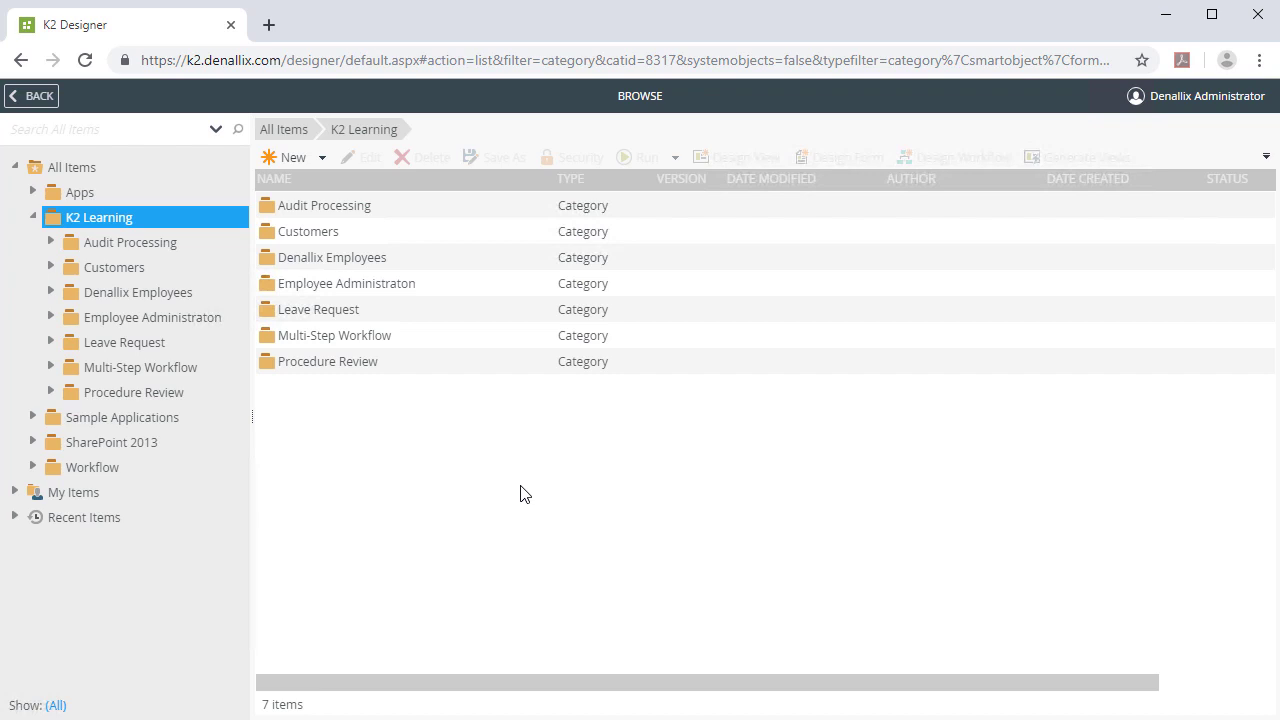
# Step: Start a new SmartObject in the Customers\SmartObjects category
pyautogui.click(51, 267)
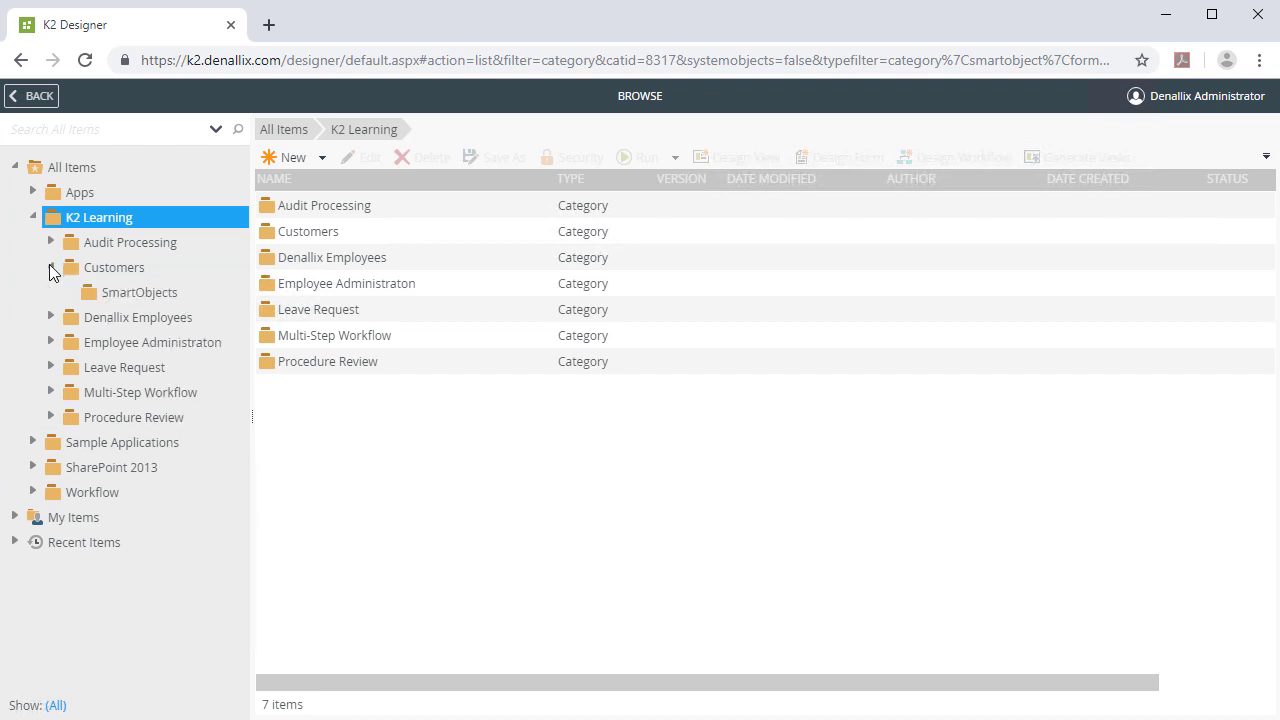
pyautogui.click(132, 297)
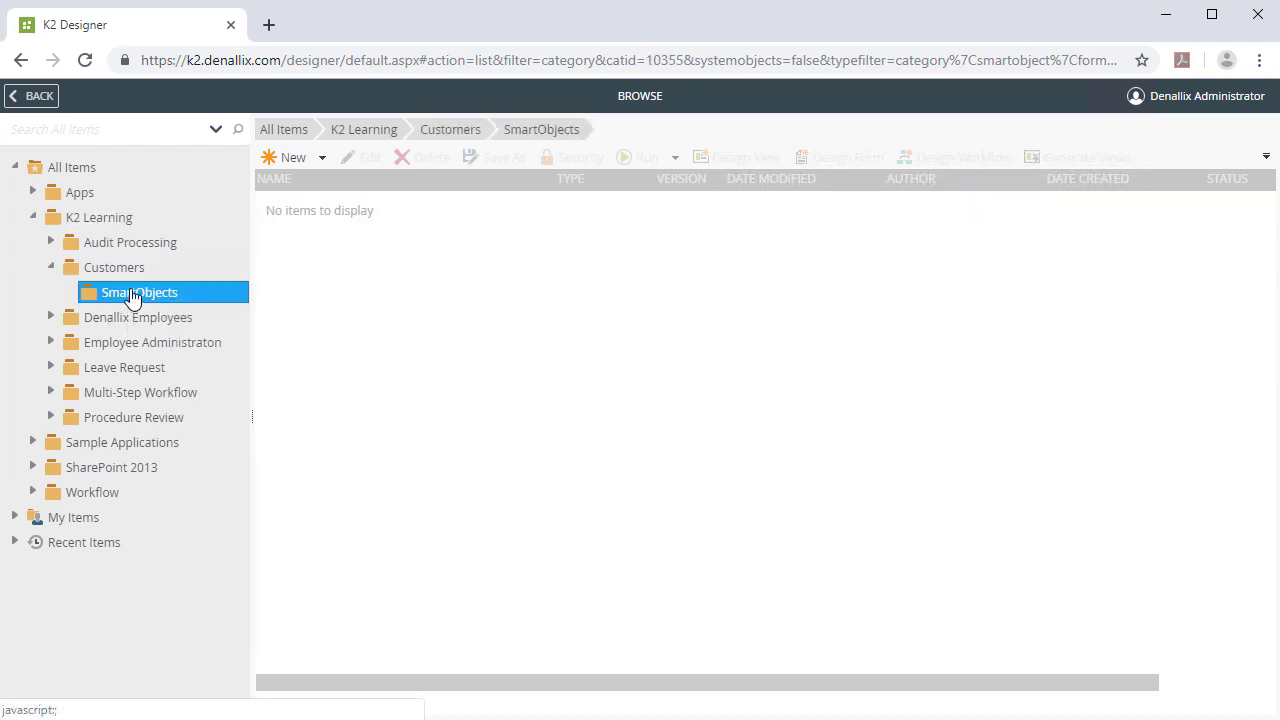
pyautogui.rightClick(132, 297)
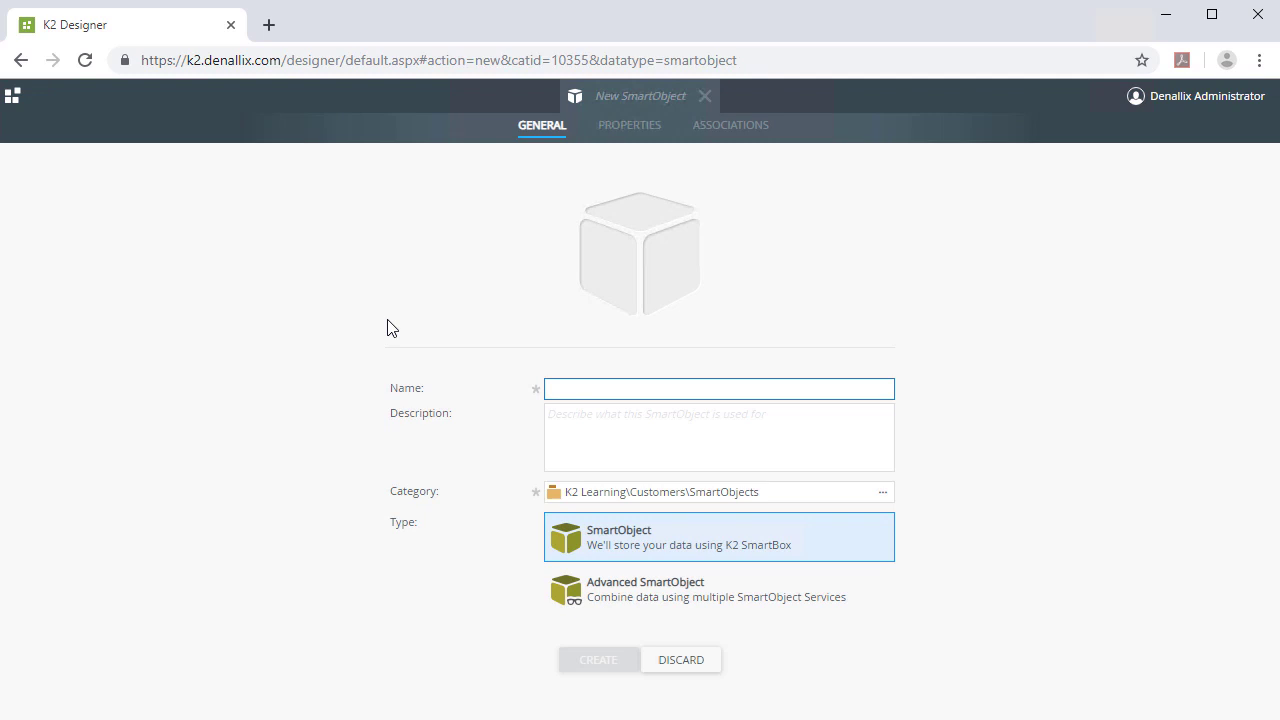
# Step: Name it 'Customer List', paste the Denallix customers description, and choose Advanced SmartObject
pyautogui.write('Customer')
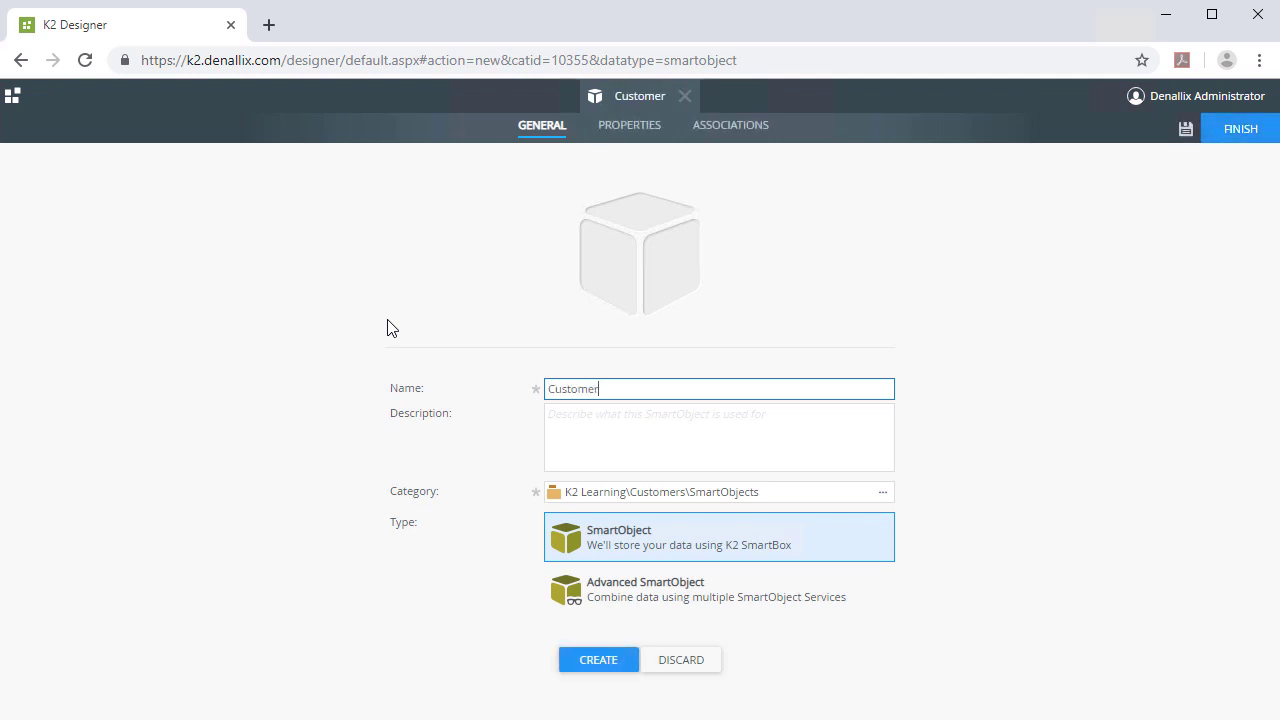
pyautogui.write(' Li')
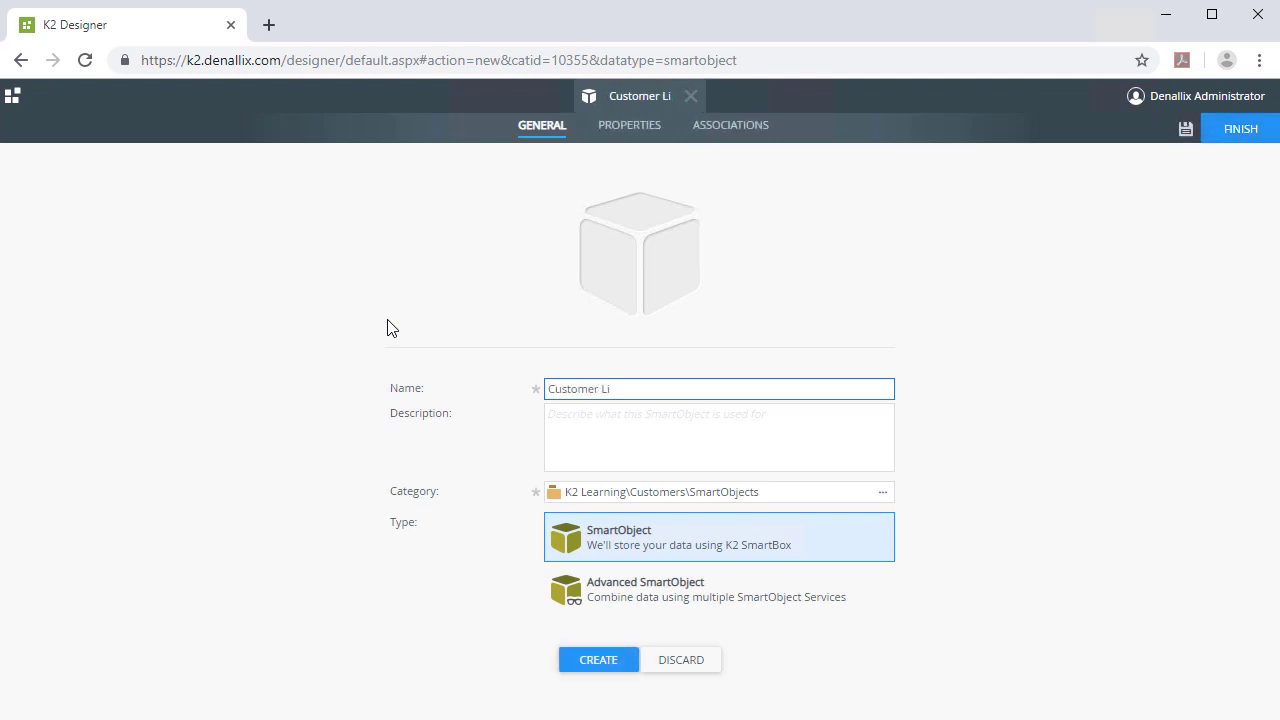
pyautogui.write('st')
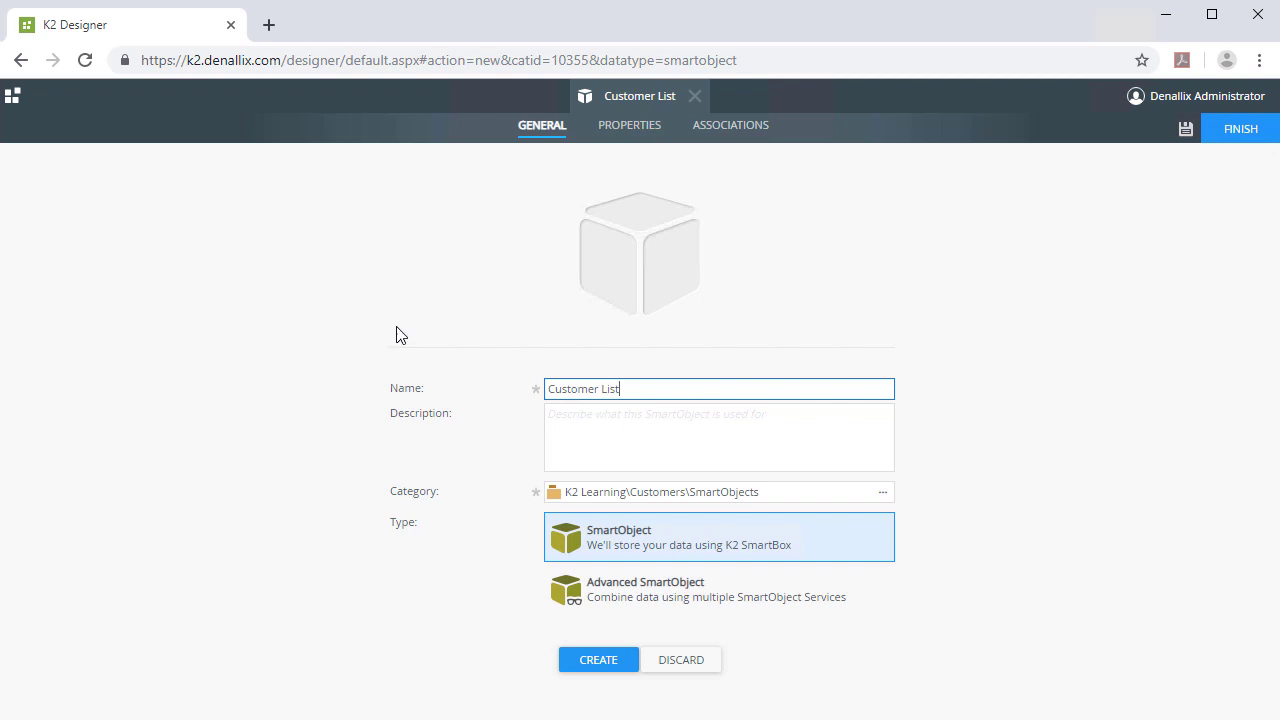
pyautogui.click(579, 412)
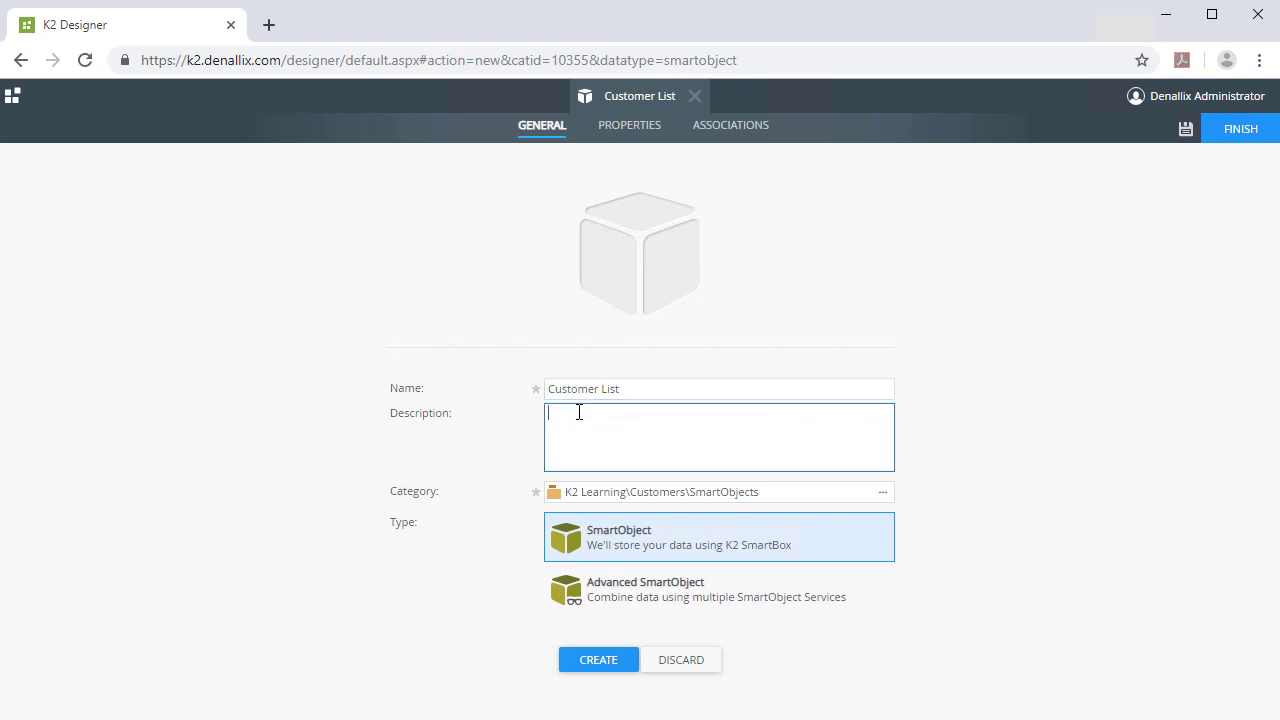
pyautogui.write('List of customers for Denallix from Azure SQL Server database.')
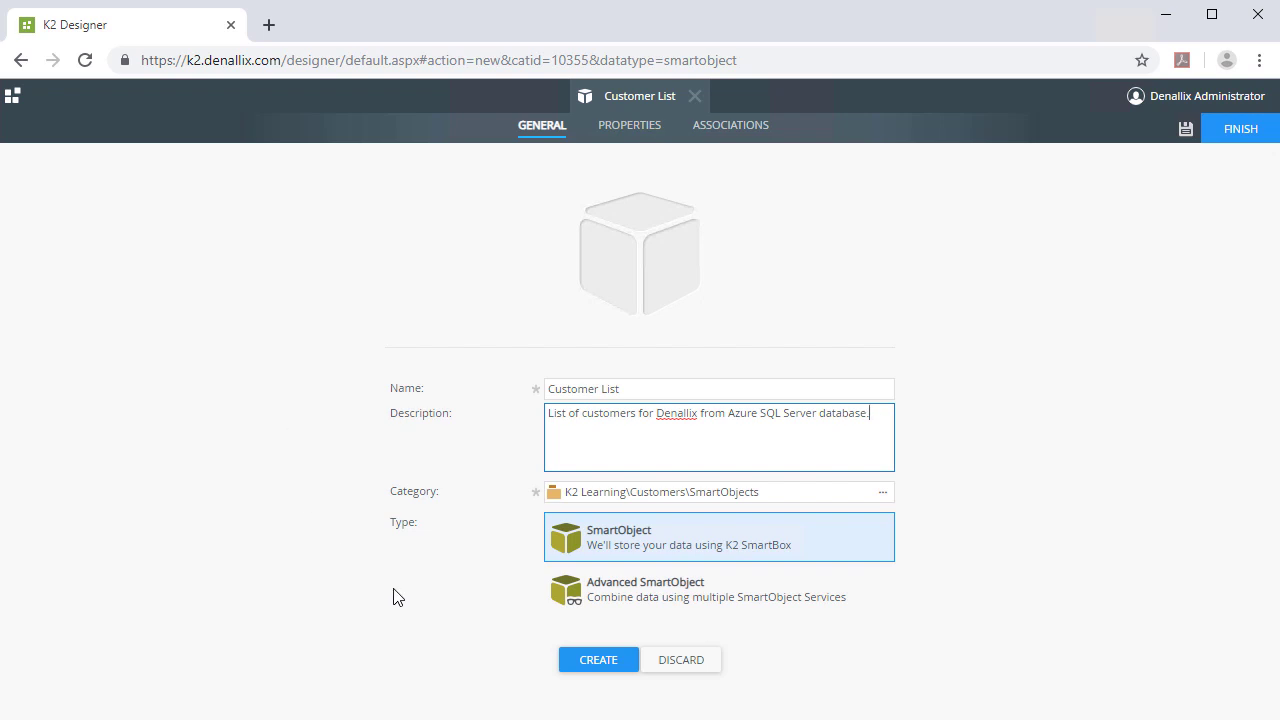
pyautogui.click(631, 601)
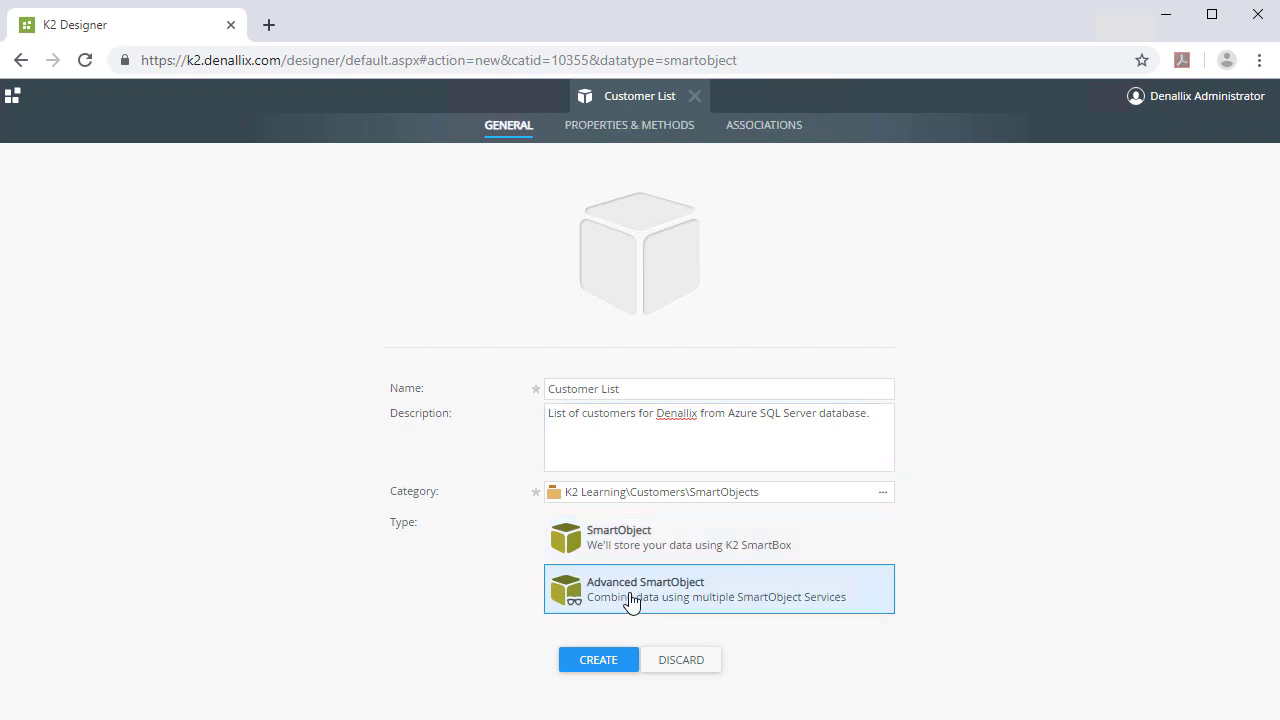
# Step: Create Customer List and expand the sample SQL database's procedures, tables, views and [Sales].[Product]
pyautogui.click(595, 665)
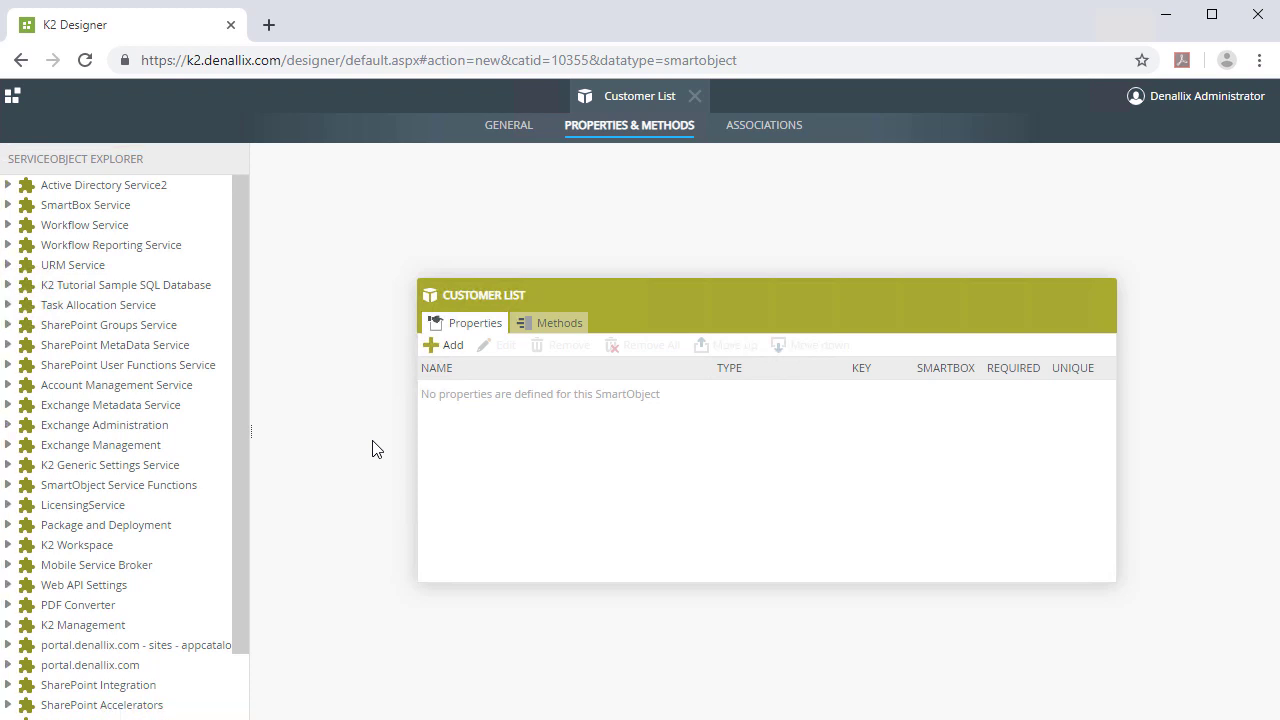
pyautogui.click(9, 285)
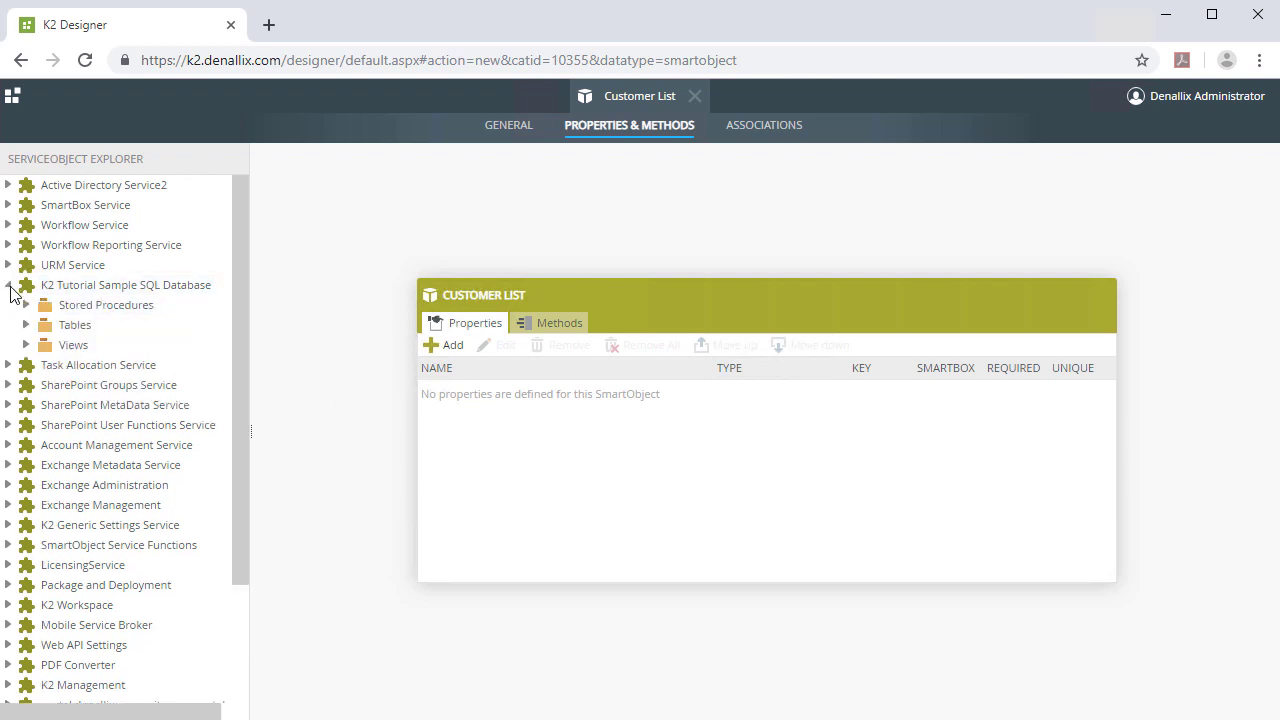
pyautogui.click(26, 306)
pyautogui.click(26, 345)
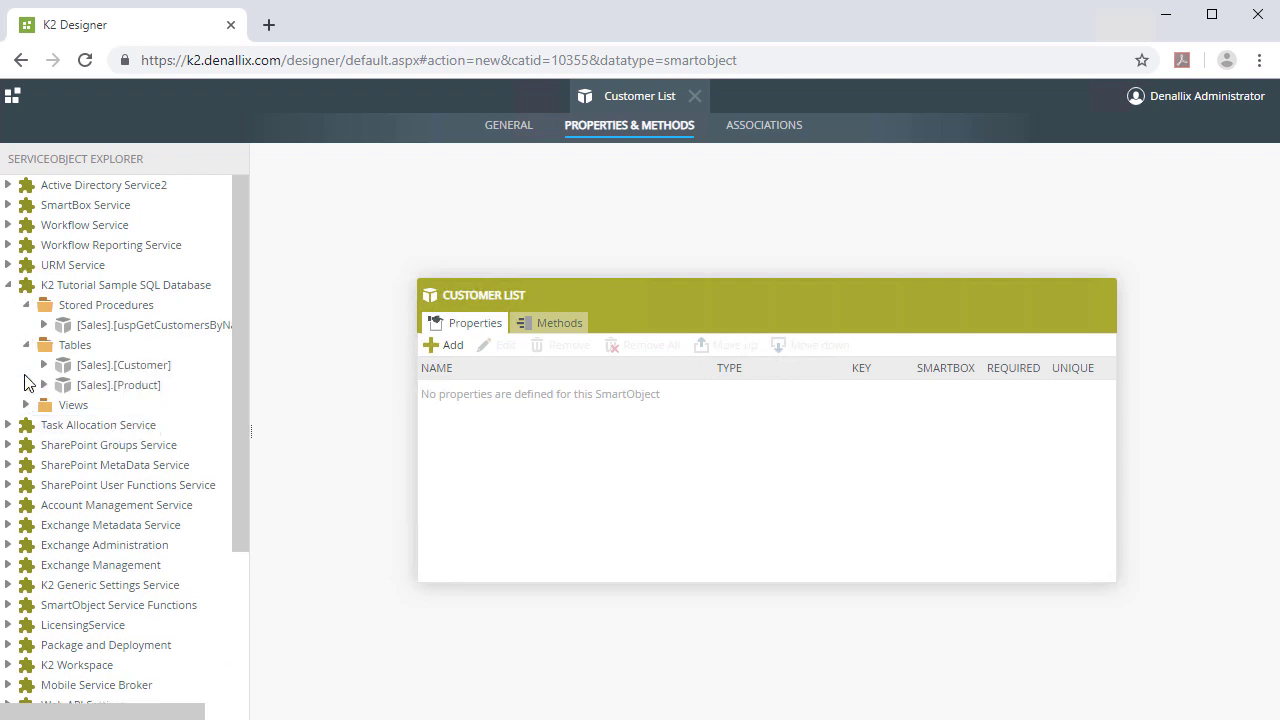
pyautogui.click(27, 405)
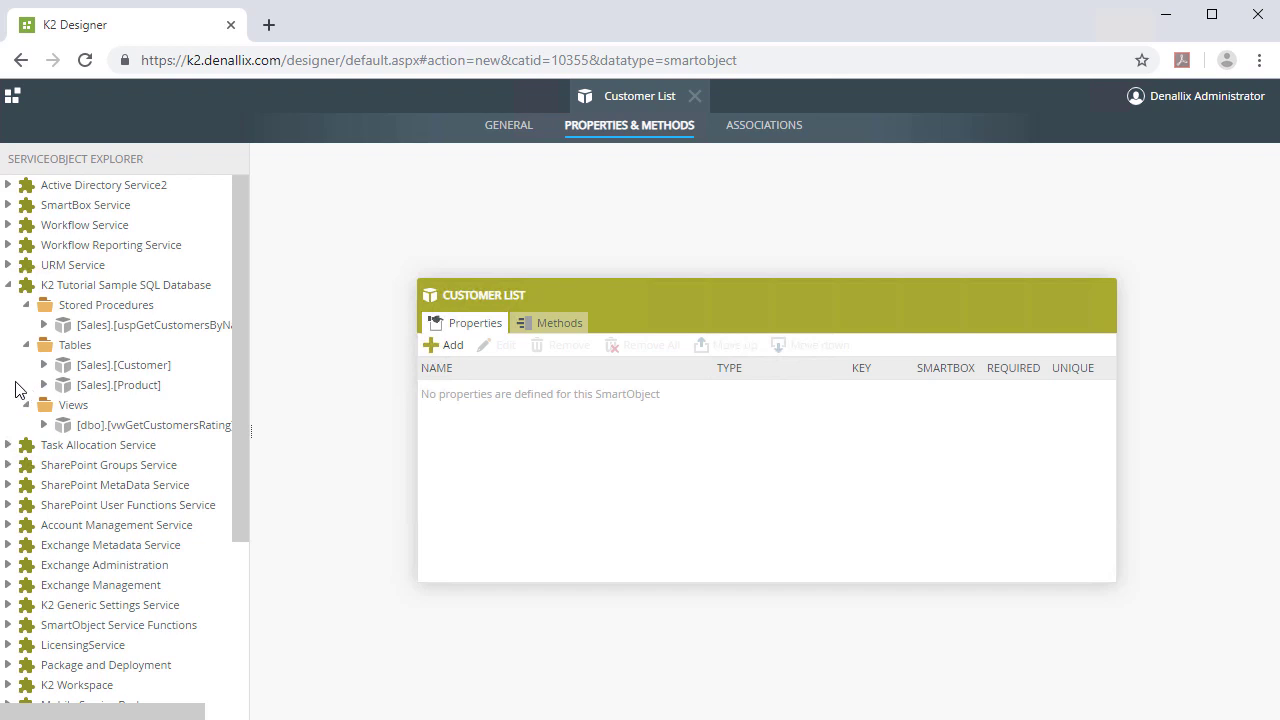
pyautogui.click(44, 385)
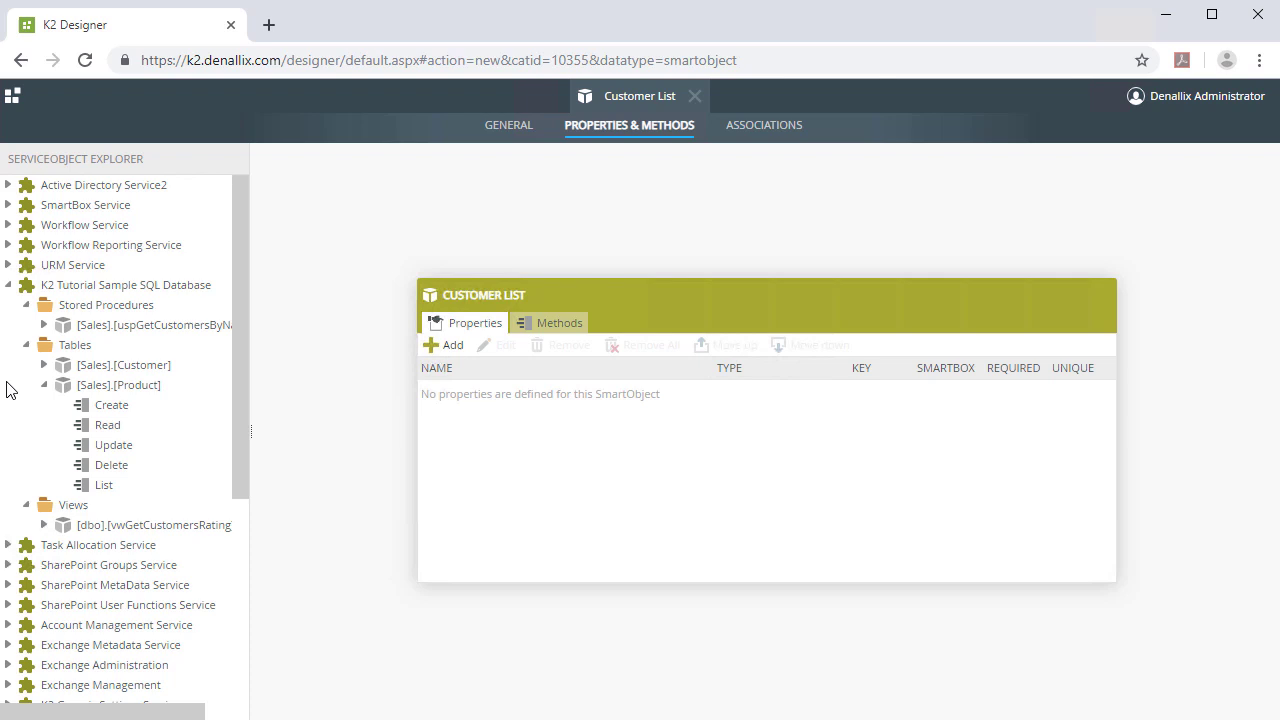
# Step: On the Methods tab, browse a new method to [Sales].[Customer] List, then cancel
pyautogui.click(566, 333)
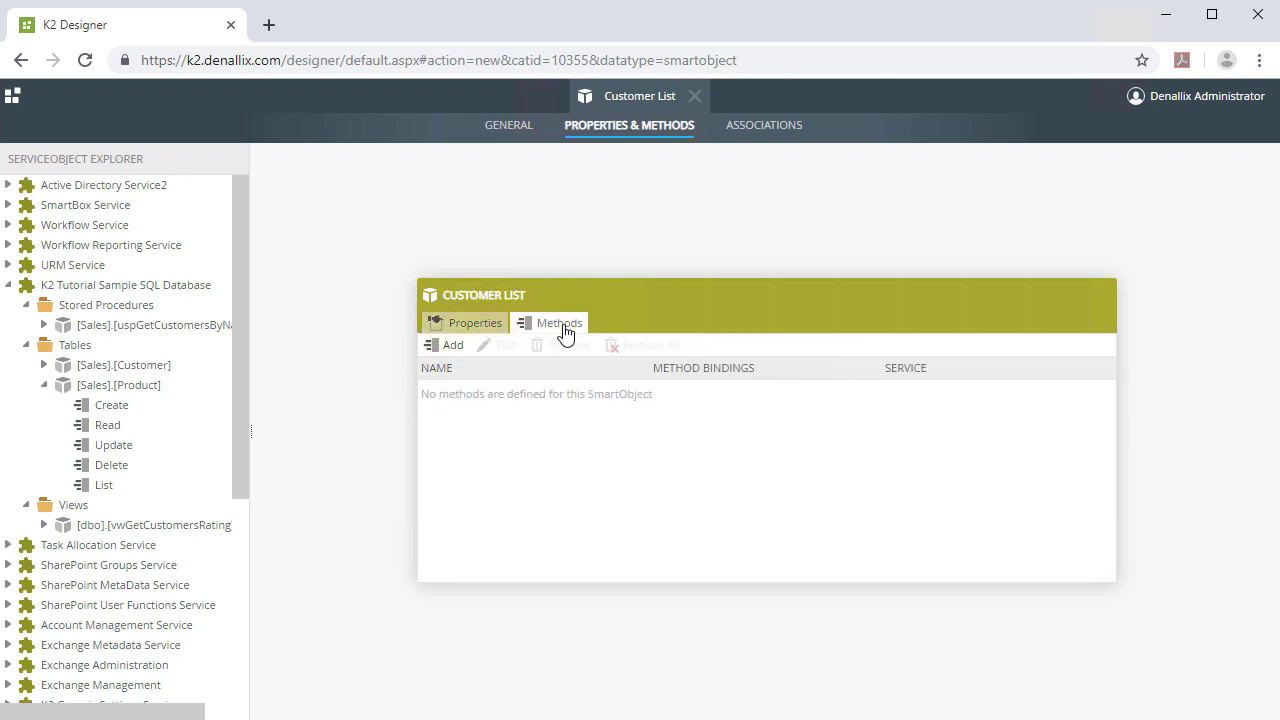
pyautogui.click(446, 348)
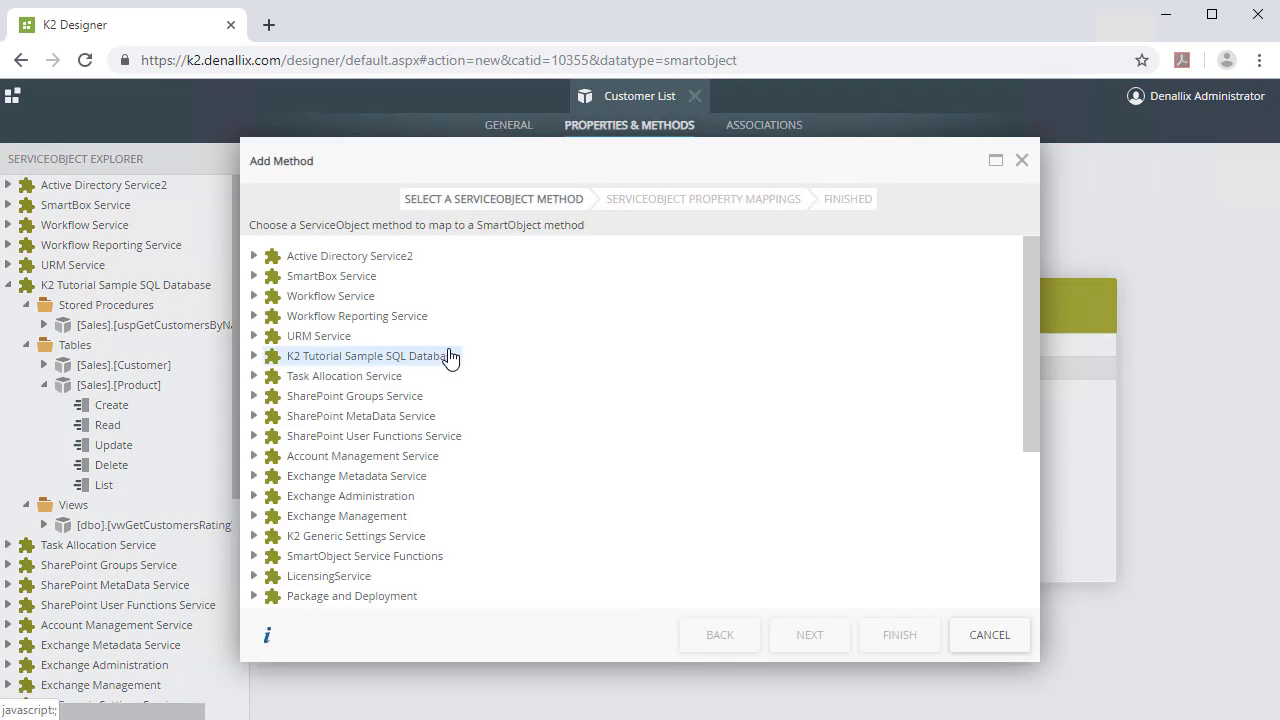
pyautogui.click(255, 358)
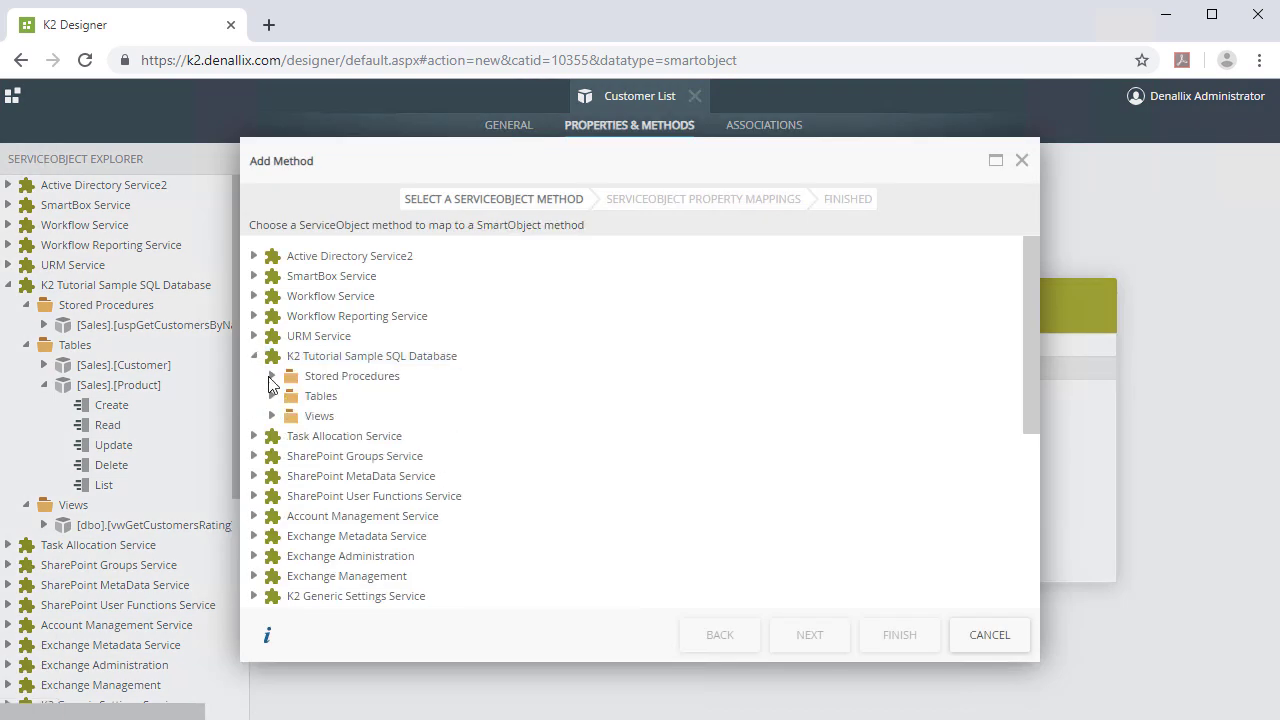
pyautogui.click(272, 396)
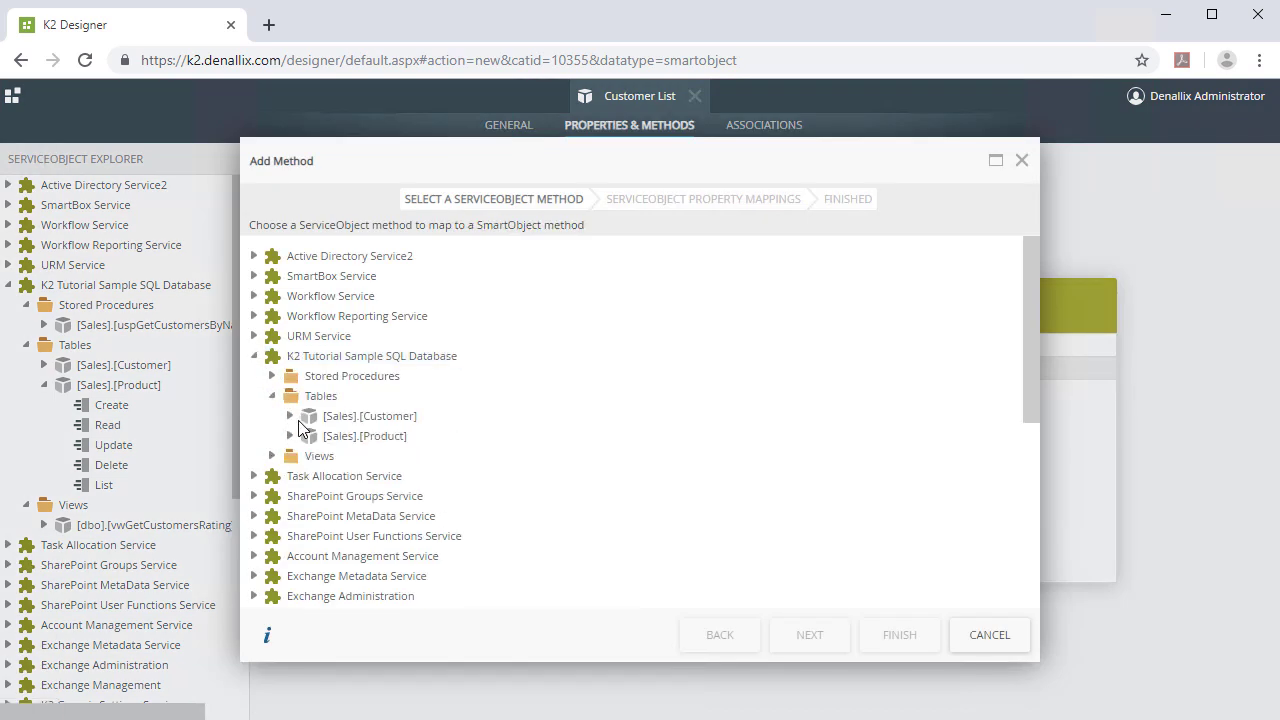
pyautogui.click(290, 416)
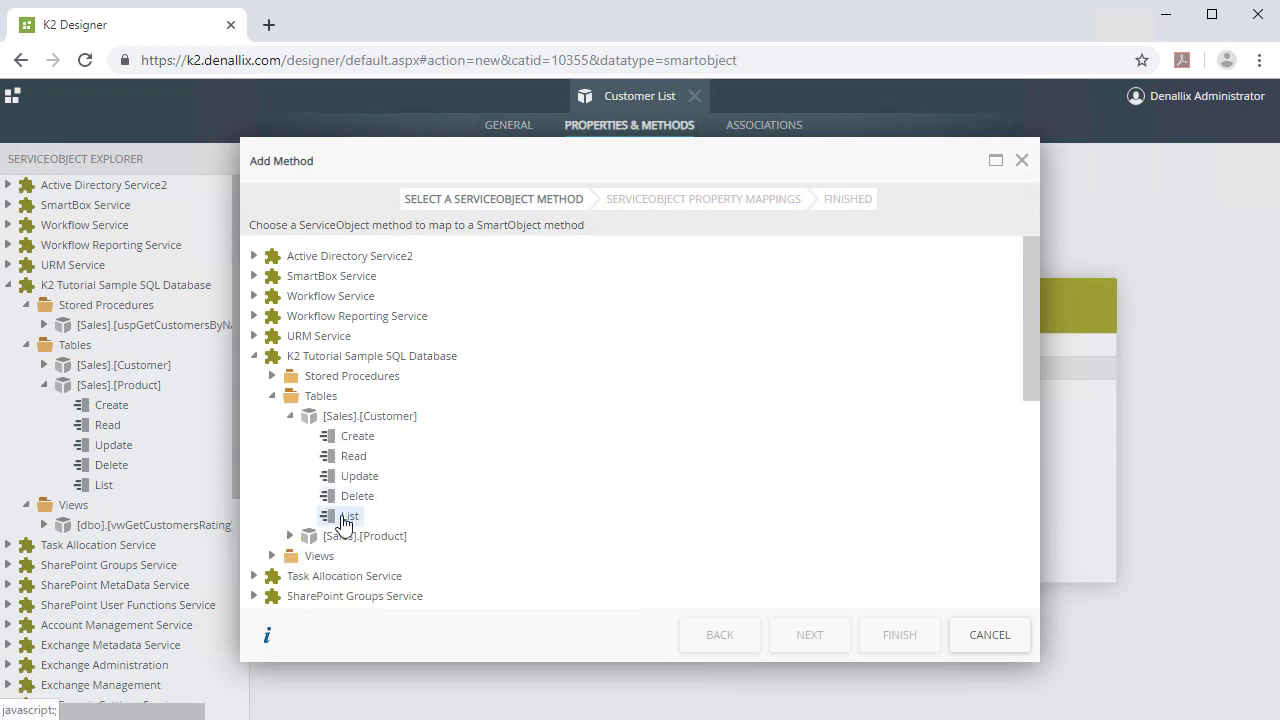
pyautogui.click(998, 644)
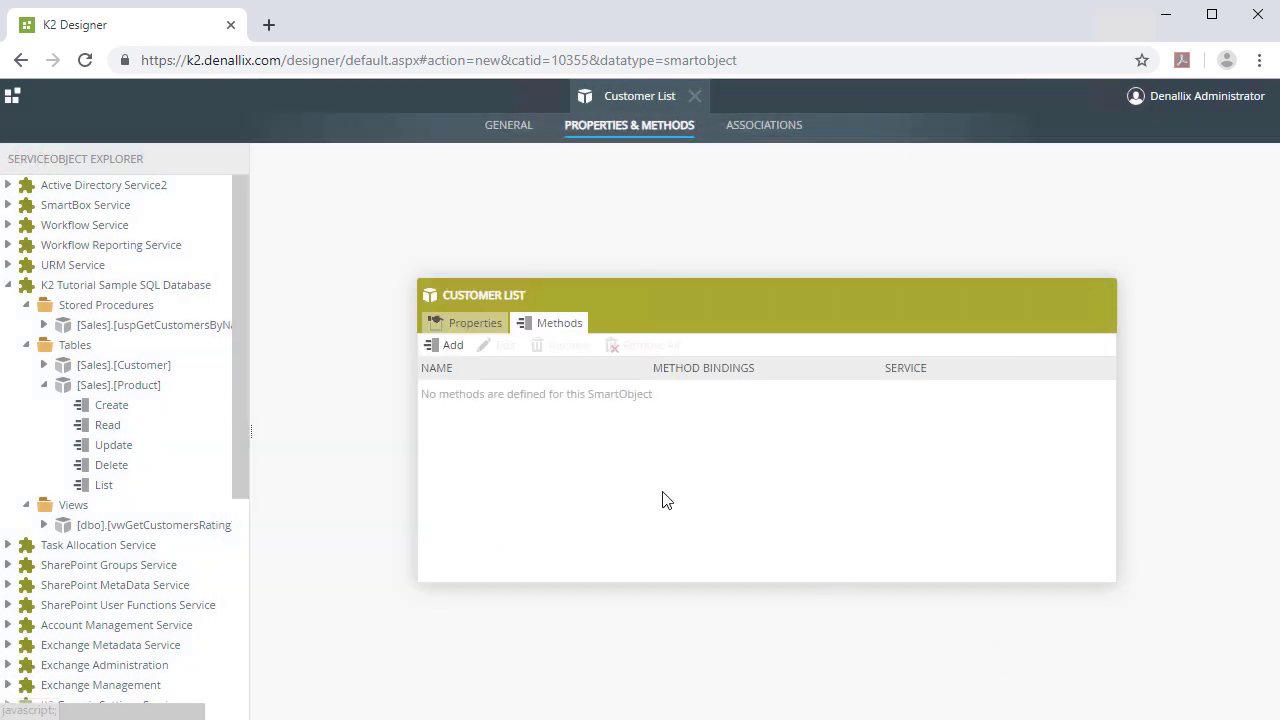
# Step: Drag the [Sales].[Customer] table's List method onto Customer List to add a List method
pyautogui.click(44, 365)
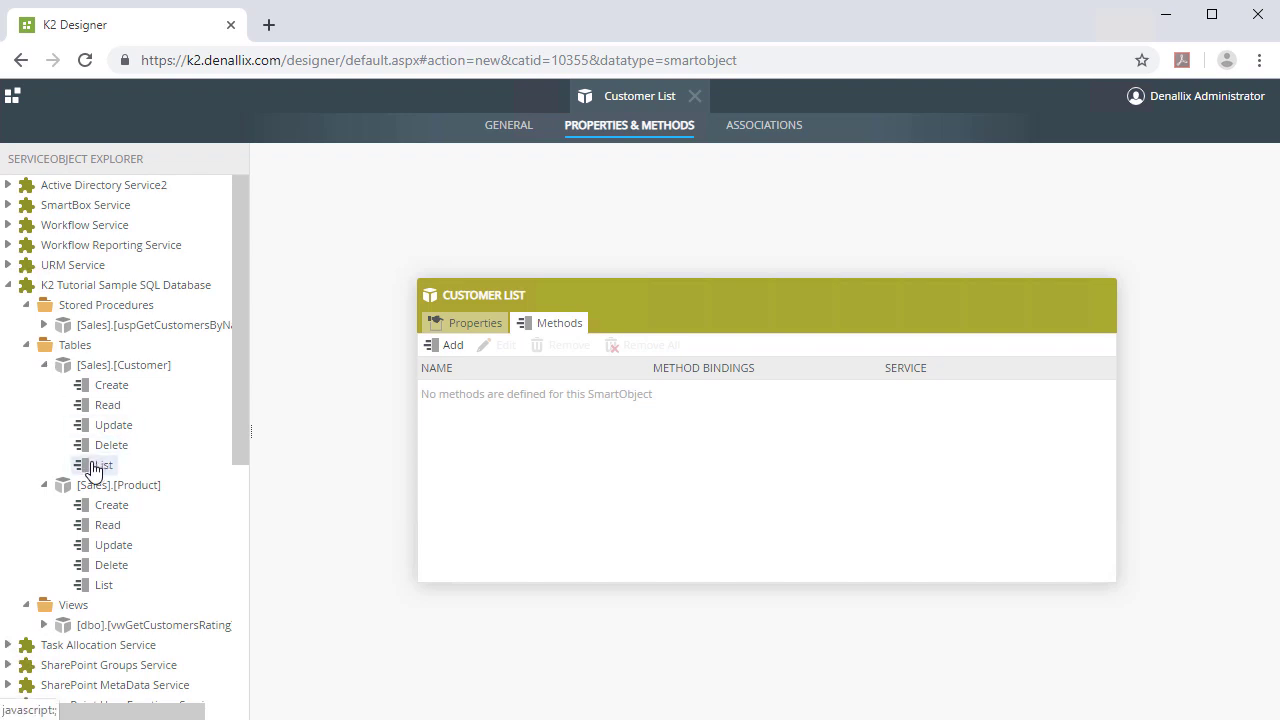
pyautogui.moveTo(90, 470); pyautogui.dragTo(503, 447)
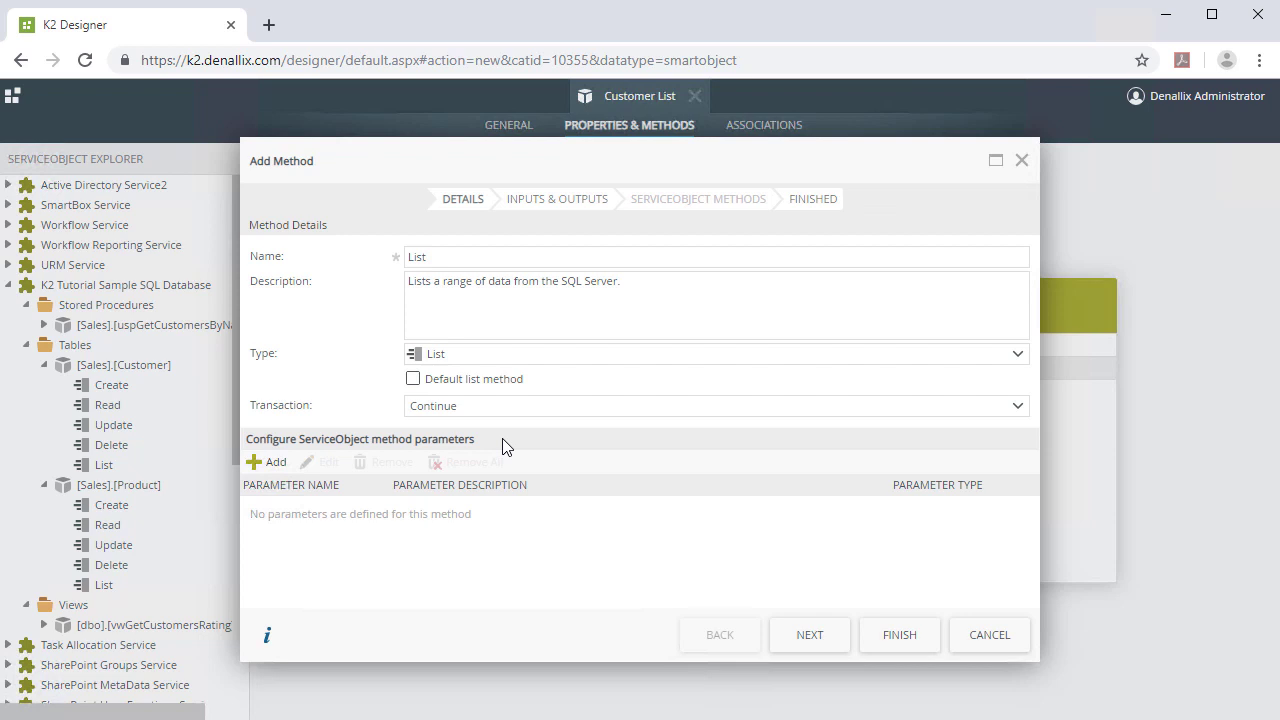
# Step: On Inputs & Outputs, use Create All to bind every field to a new Customer List property
pyautogui.click(788, 634)
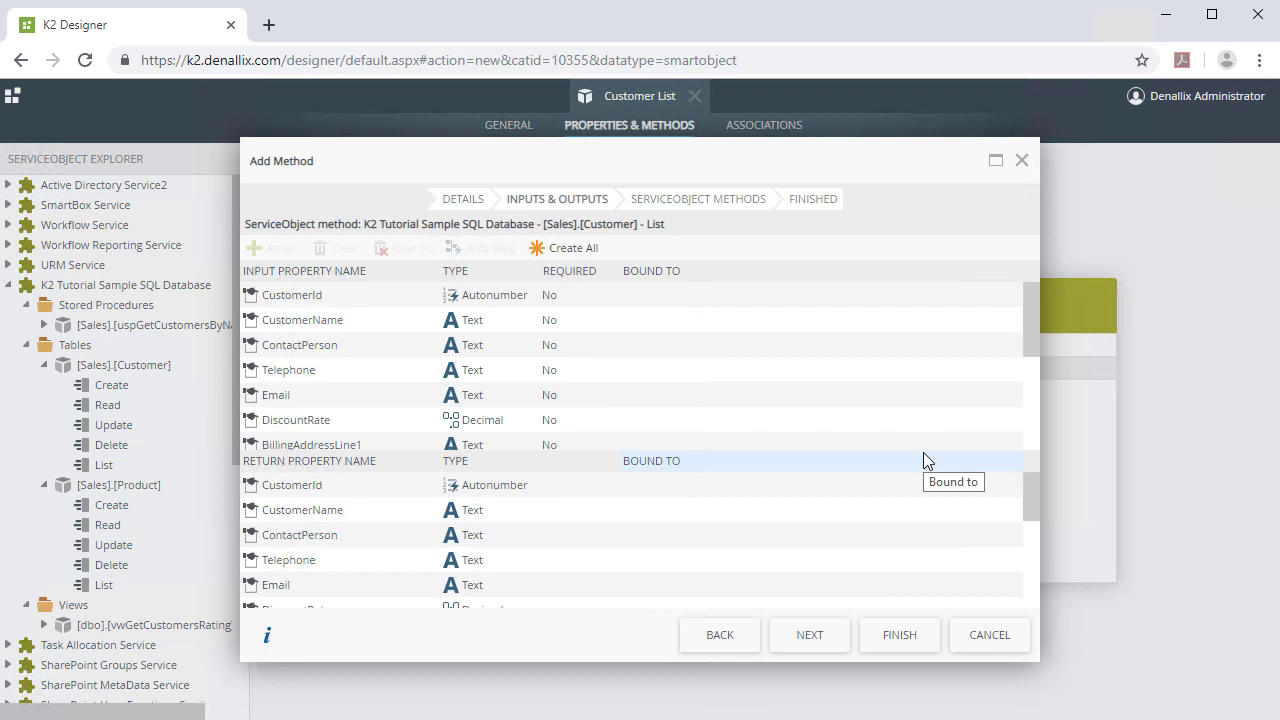
pyautogui.moveTo(1028, 322)
pyautogui.mouseDown()
pyautogui.moveTo(1030, 439)
pyautogui.moveTo(1022, 299)
pyautogui.mouseUp()
pyautogui.moveTo(1033, 488); pyautogui.dragTo(1042, 589)
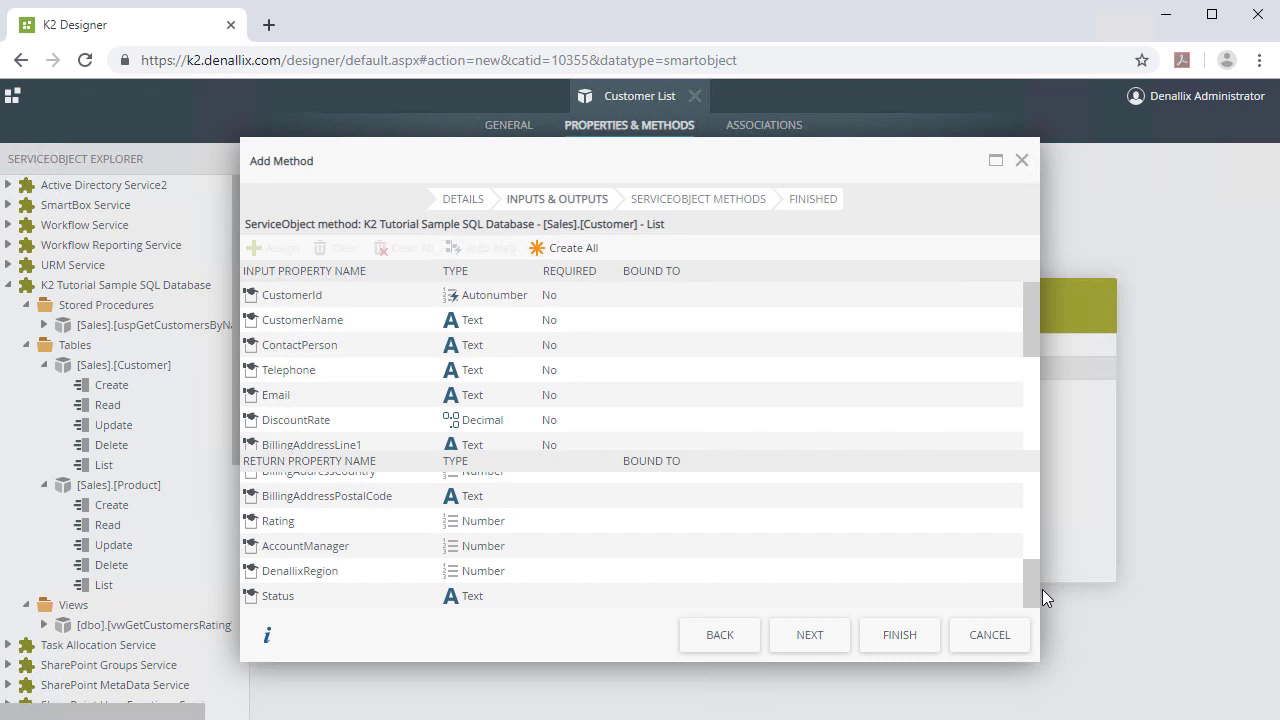
pyautogui.click(590, 255)
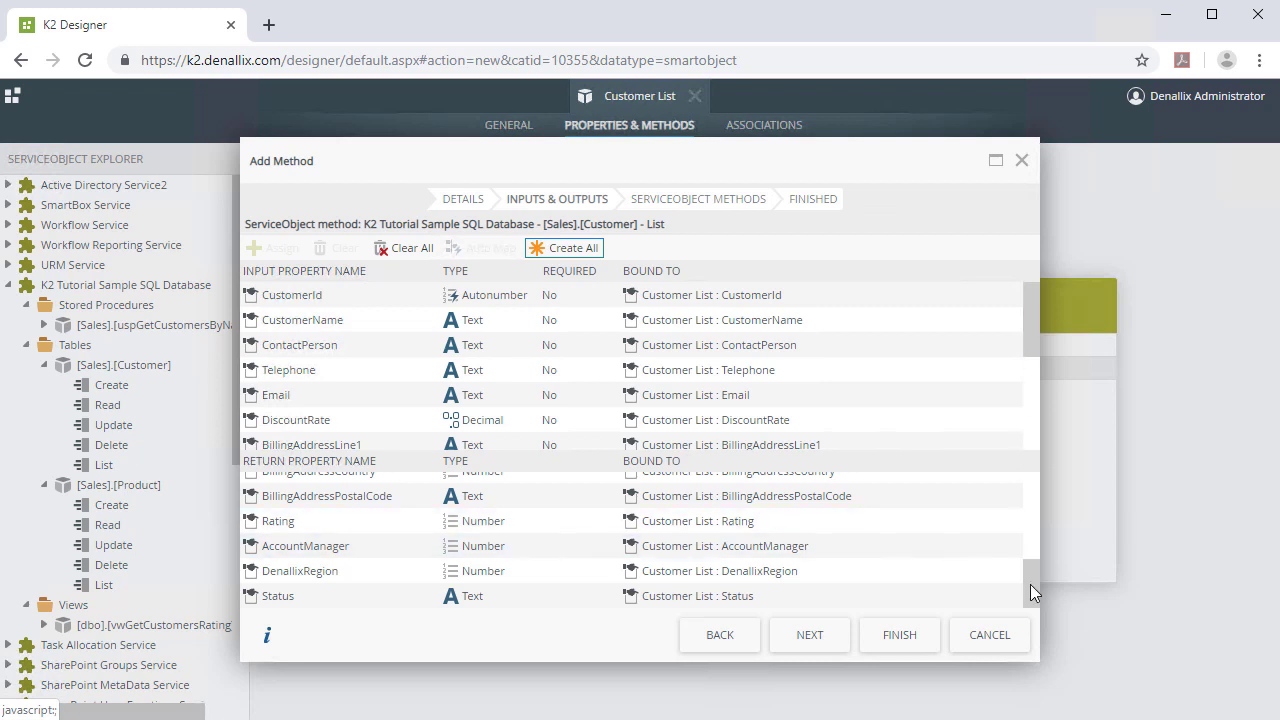
pyautogui.moveTo(1032, 592); pyautogui.dragTo(1034, 483)
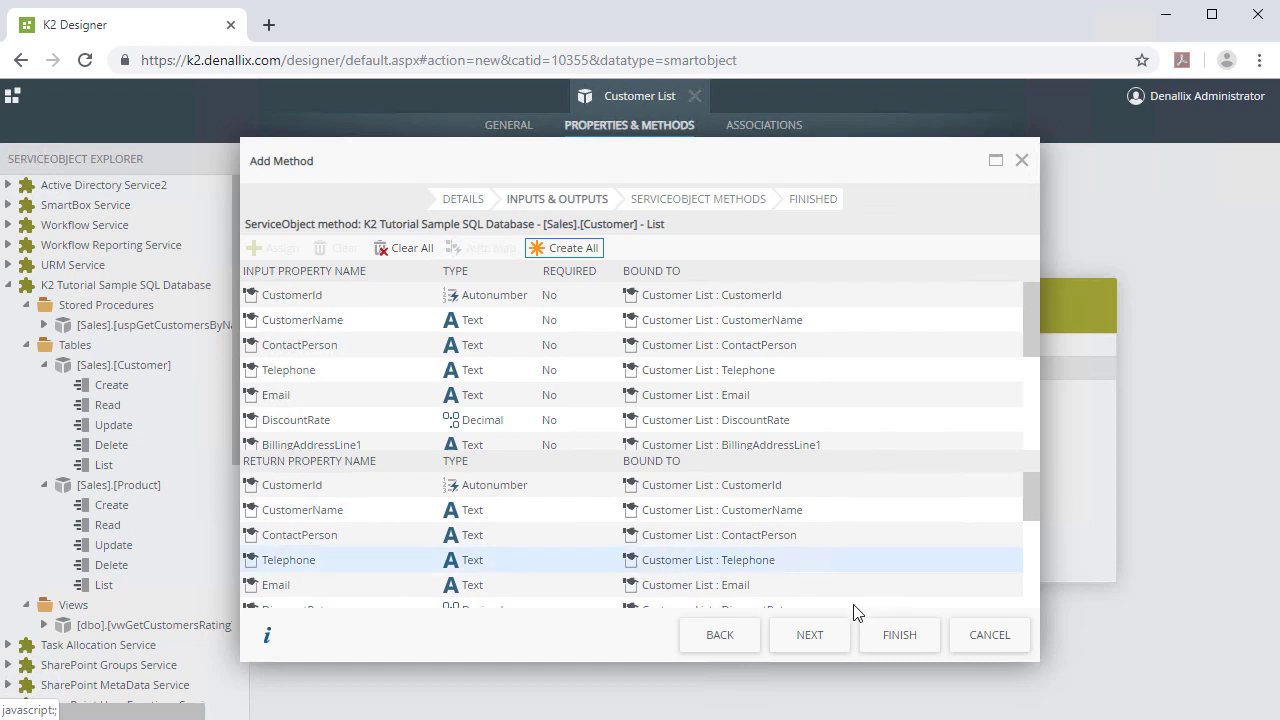
# Step: Confirm the [Sales].[Customer] : List service object method and finish the Add Method wizard
pyautogui.click(820, 636)
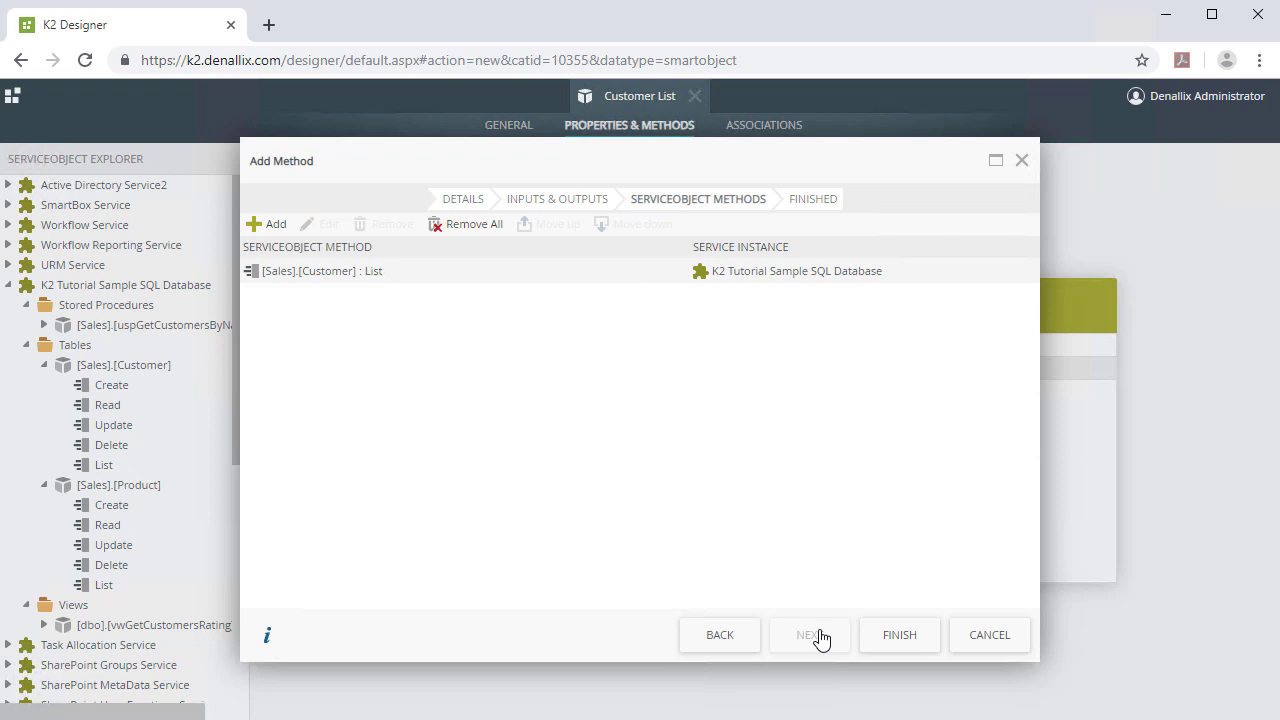
pyautogui.click(896, 636)
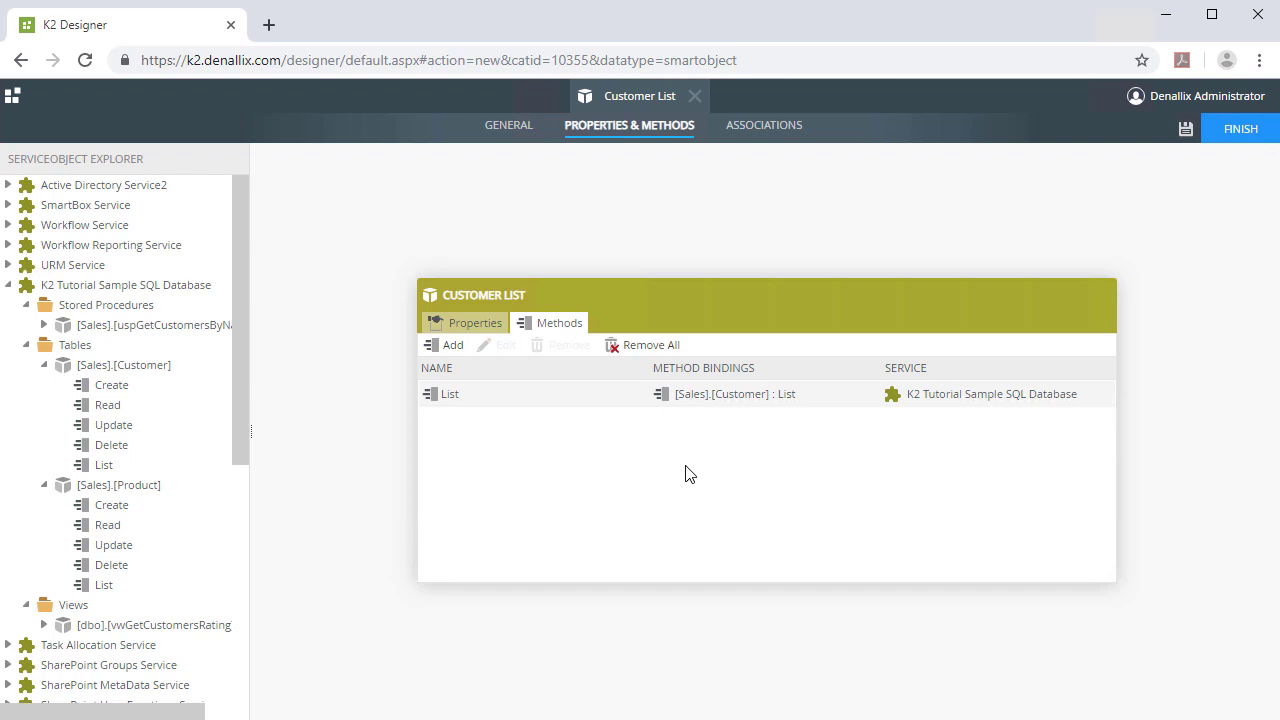
# Step: Review the generated properties, CustomerId through Status, then finish to save and deploy
pyautogui.click(472, 331)
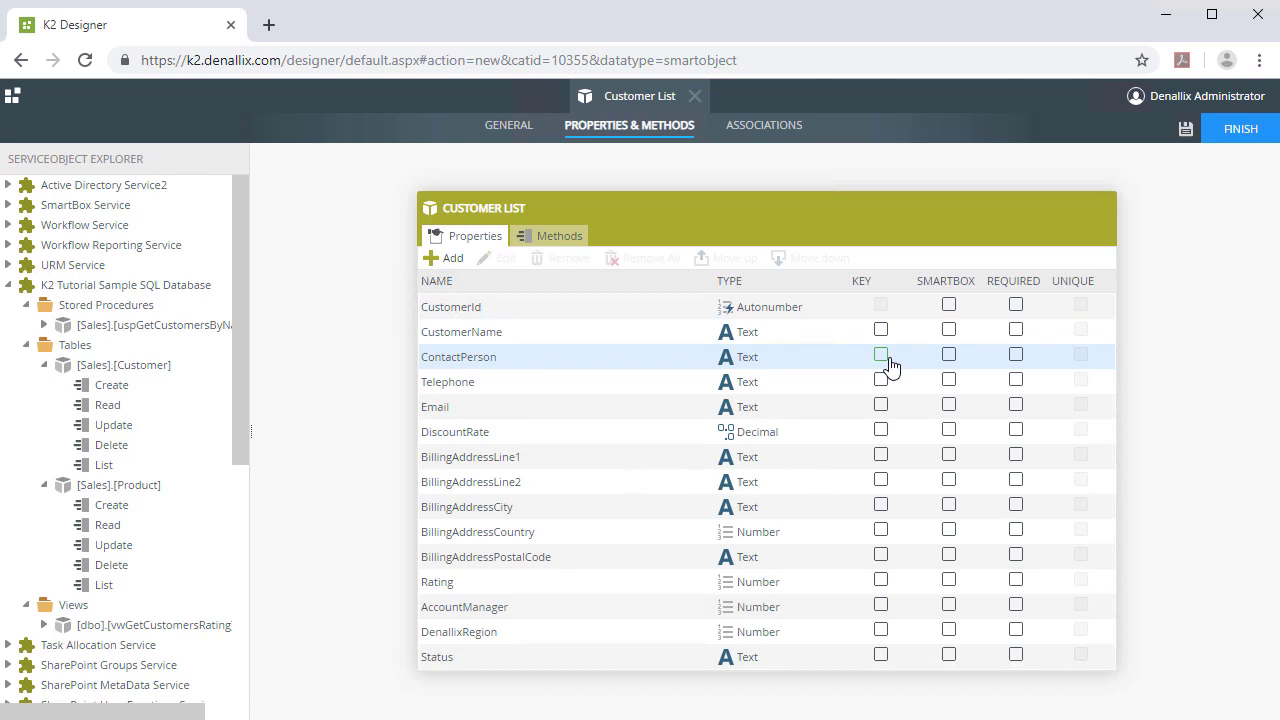
pyautogui.click(1227, 139)
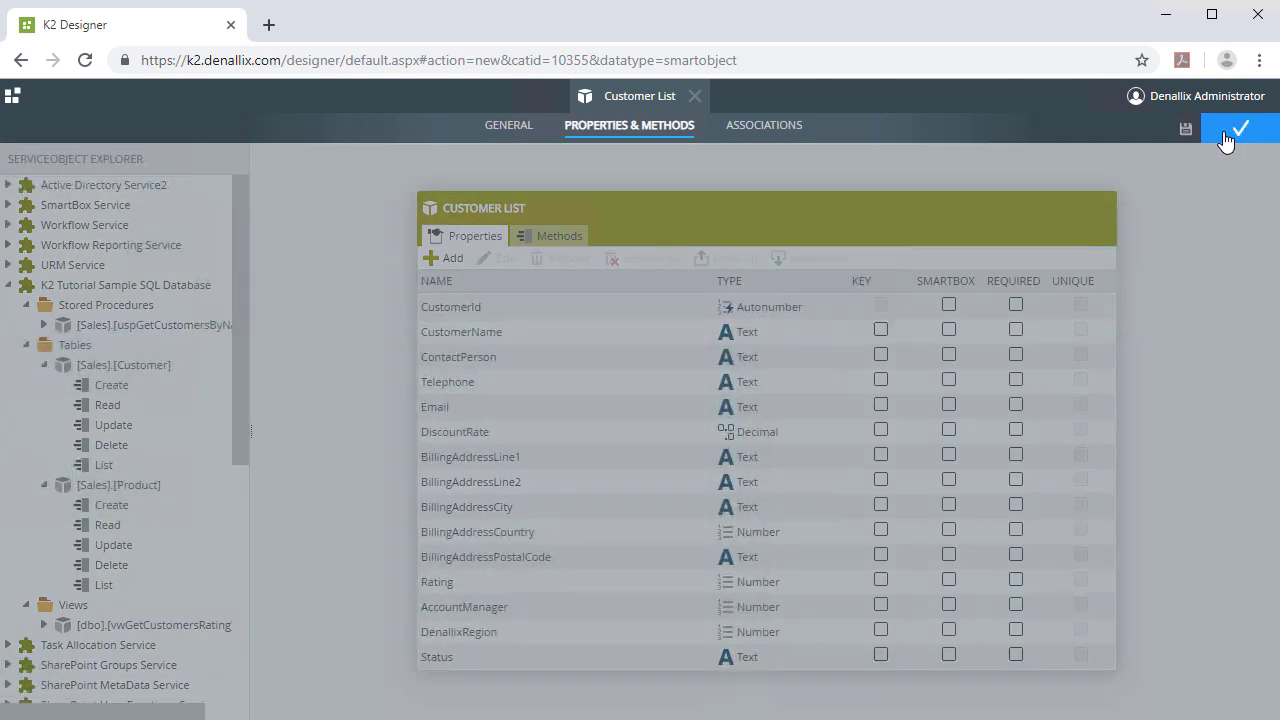